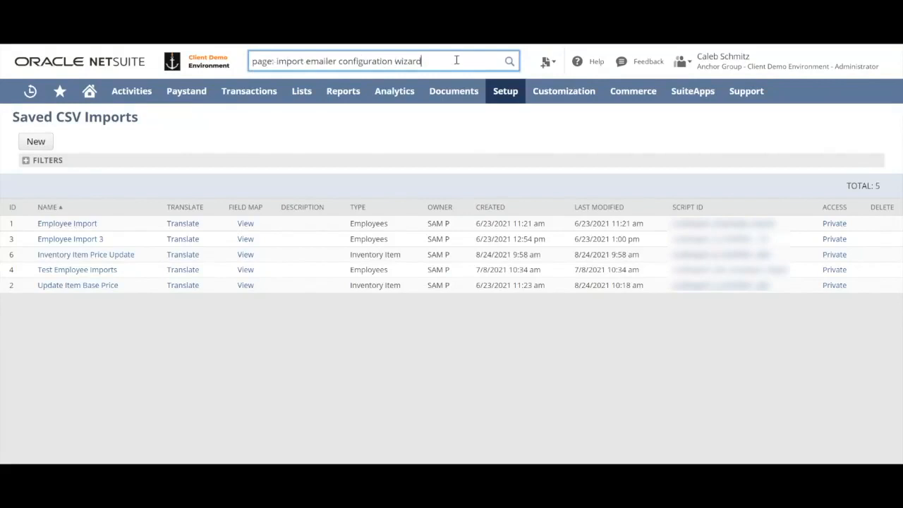
- Find the Import Emailer Configuration Wizard page through the global search and open its existing record for editing
key("BackSpace")
type("d")
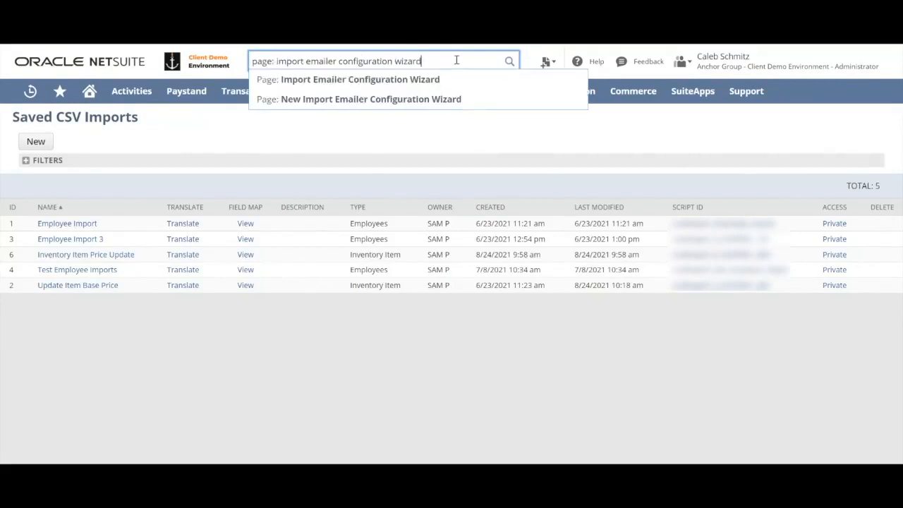
key("Return")
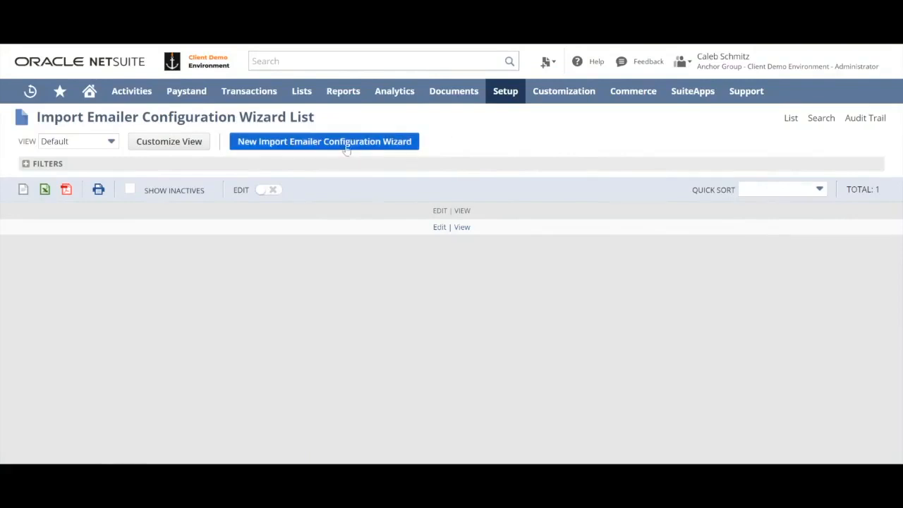
left_click(439, 228)
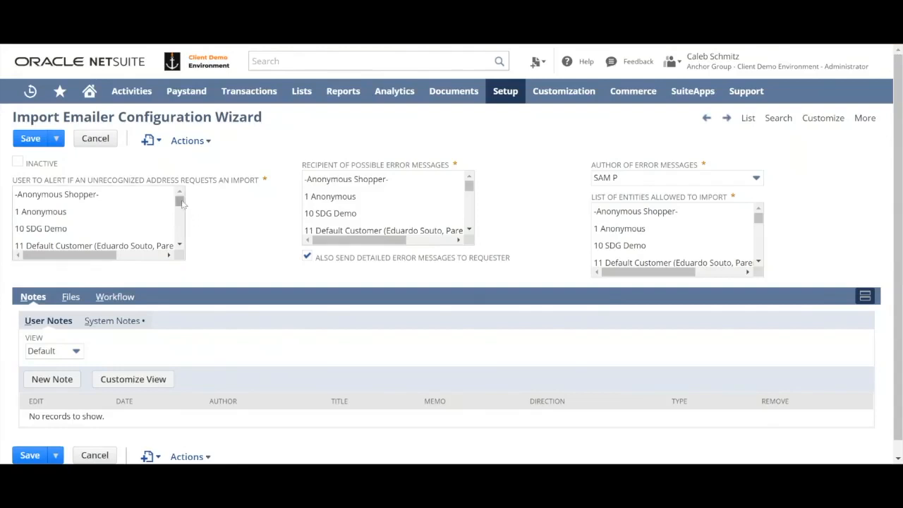
- Select two users to alert if an unrecognized address requests an import
scroll(124, 218, "down", 1)
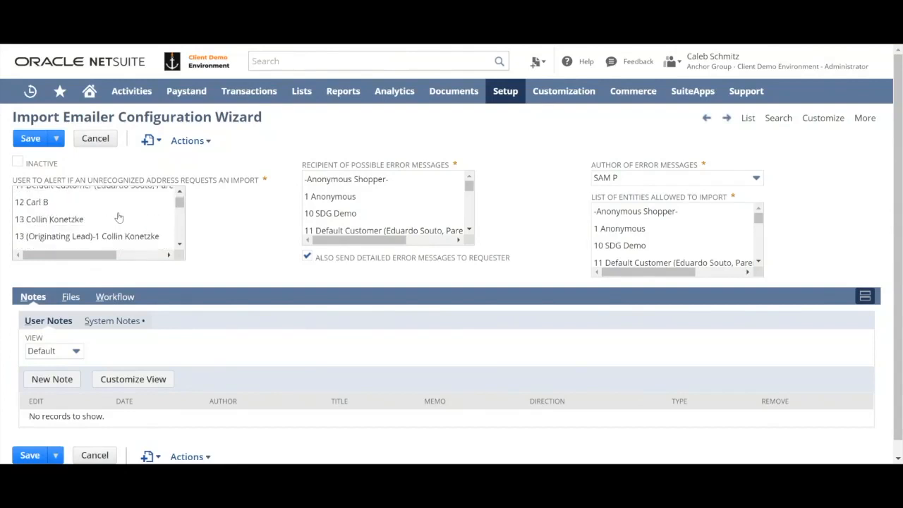
scroll(90, 219, "down", 1)
scroll(63, 227, "down", 1)
left_click(63, 238)
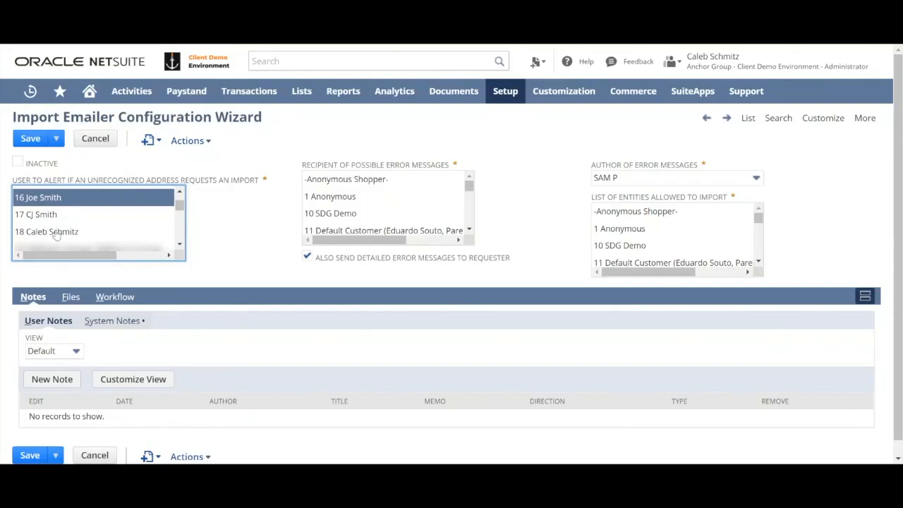
left_click(56, 235, "ctrl")
left_click(242, 232)
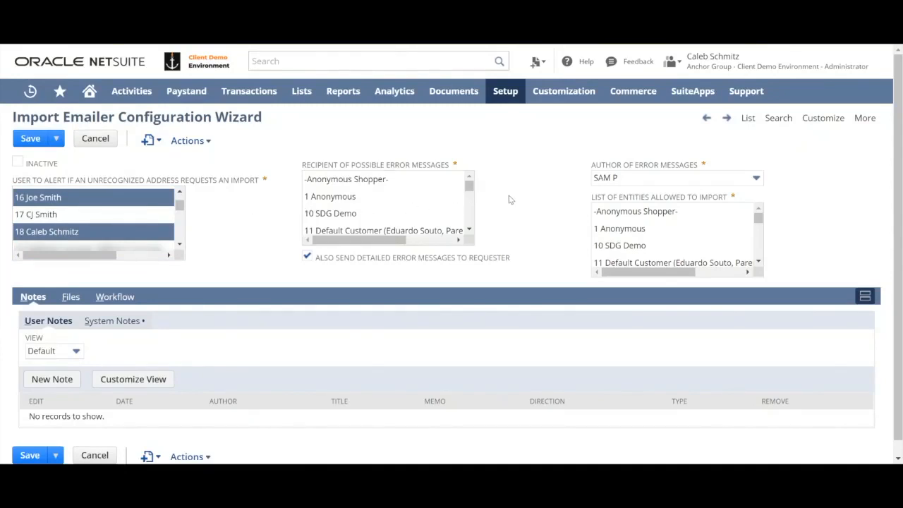
- Select one person as the recipient of possible error messages
left_click(469, 230)
left_click(469, 230)
left_click(469, 230)
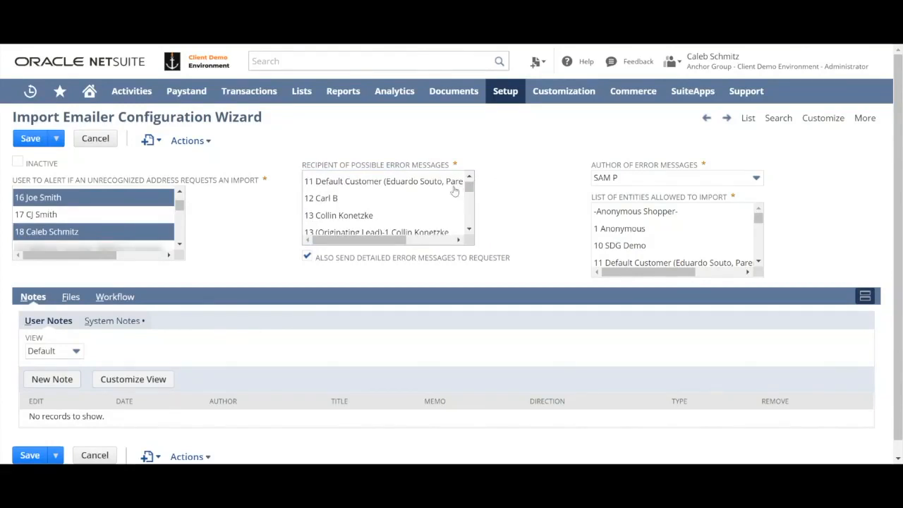
left_click(339, 219)
left_click(508, 199)
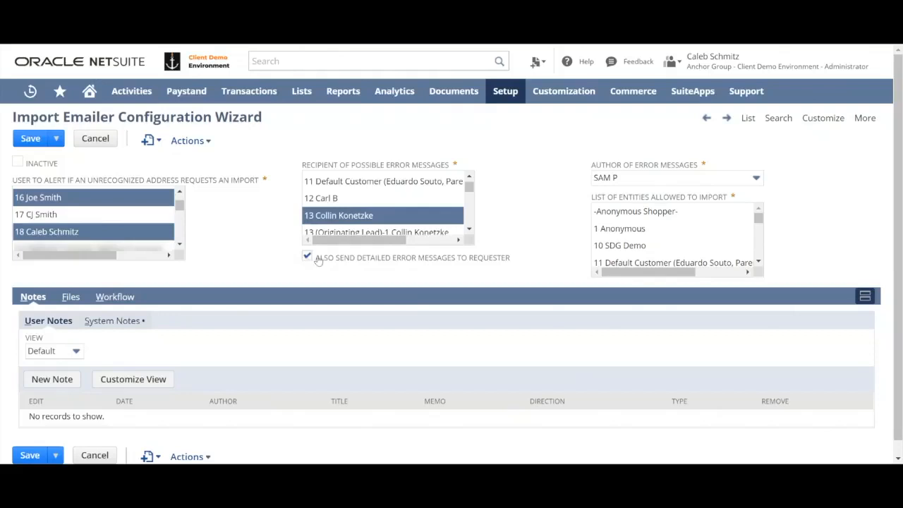
left_click(469, 178)
left_click(469, 229)
left_click(308, 259)
left_click(309, 259)
left_click(378, 274)
- Select two people in the list of entities allowed to import
left_click(759, 220)
scroll(759, 222, "down", 3)
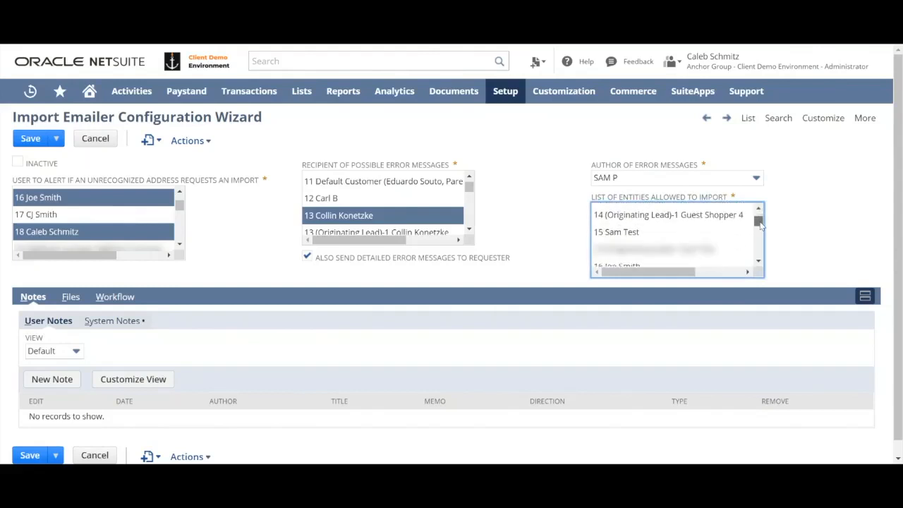
scroll(760, 225, "down", 5)
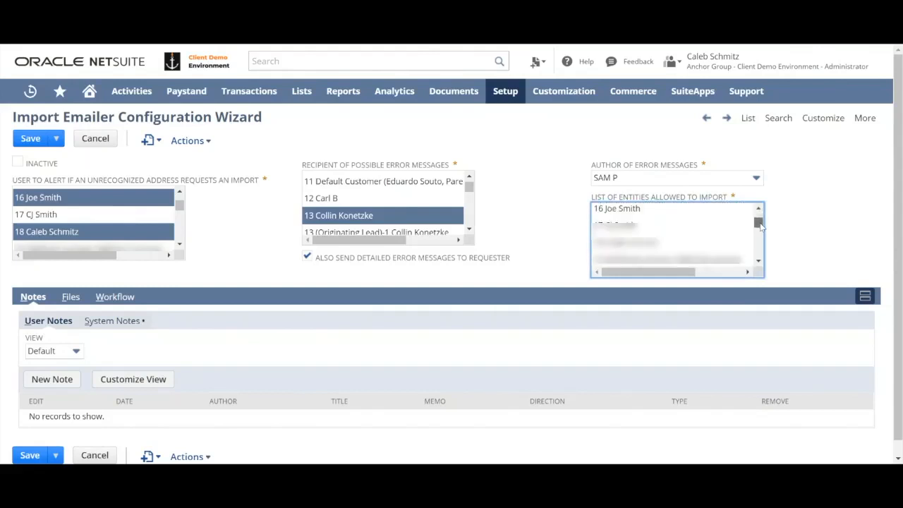
left_click(659, 222)
scroll(710, 247, "down", 2)
scroll(710, 247, "down", 3)
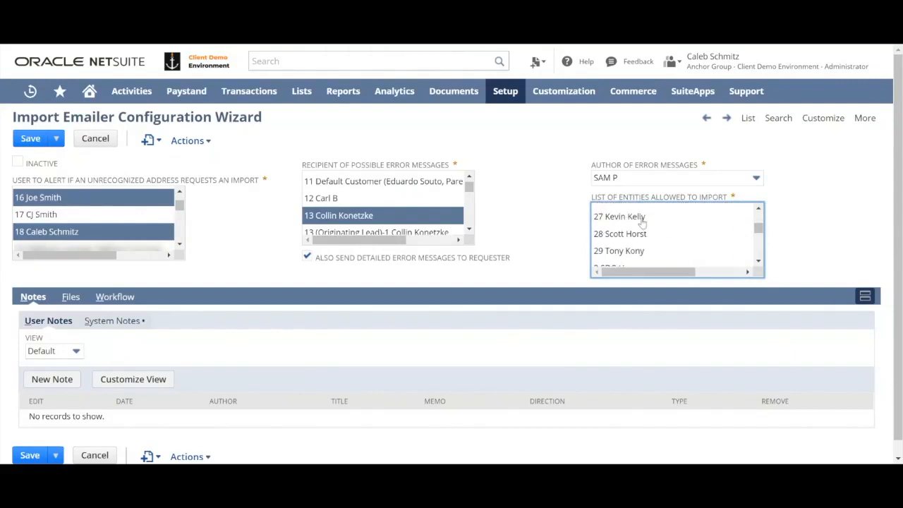
left_click(641, 218)
- Check both selections in the list of entities allowed to import and save the configuration record
scroll(663, 233, "up", 3)
scroll(659, 237, "up", 3)
scroll(663, 237, "down", 2)
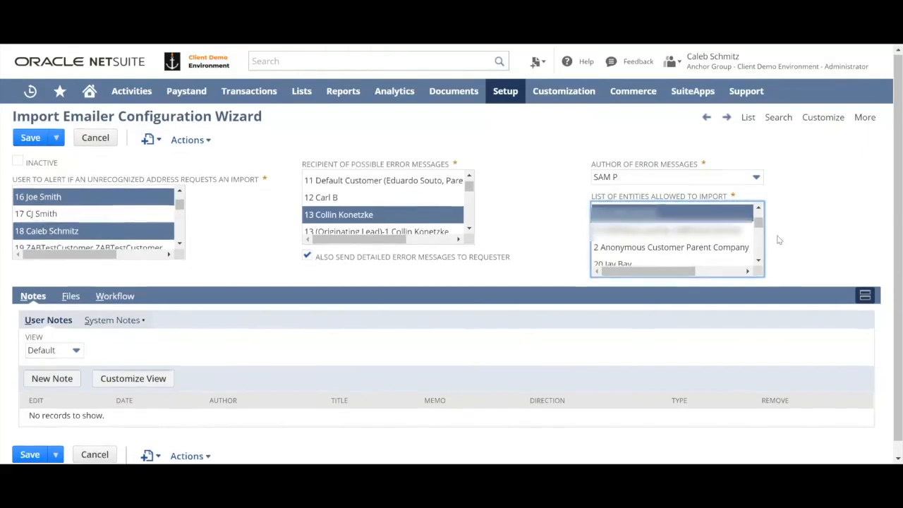
scroll(778, 241, "down", 1)
scroll(760, 240, "down", 2)
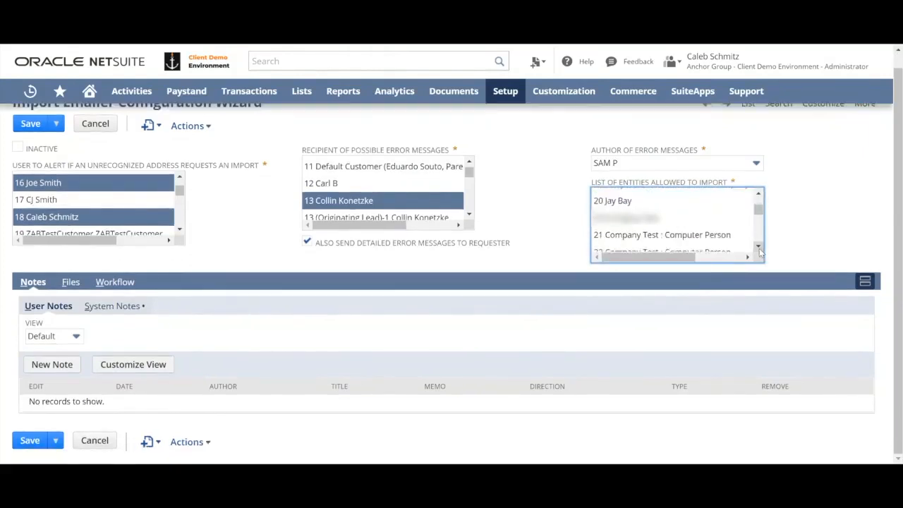
scroll(760, 240, "down", 4)
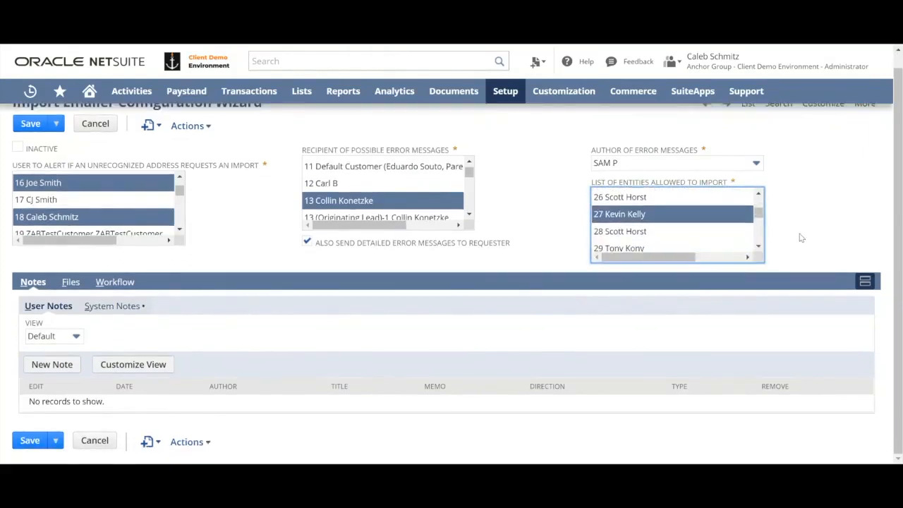
left_click(29, 440)
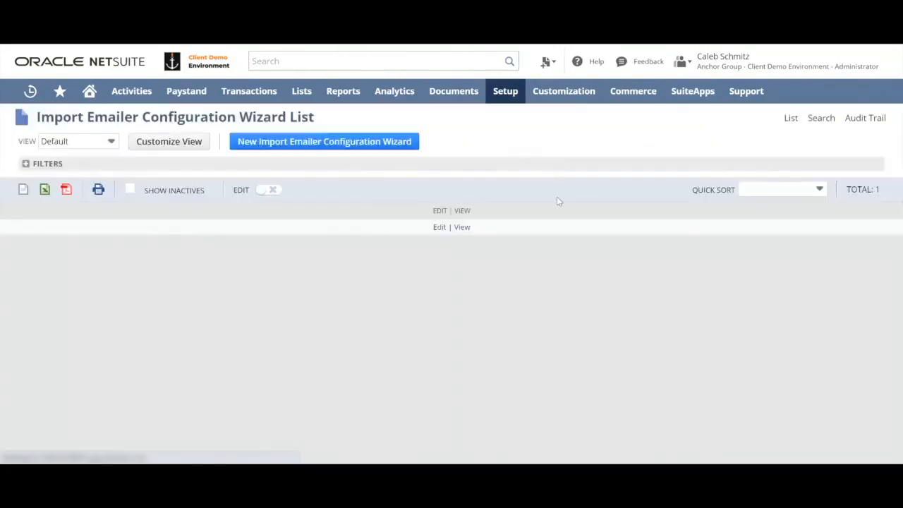